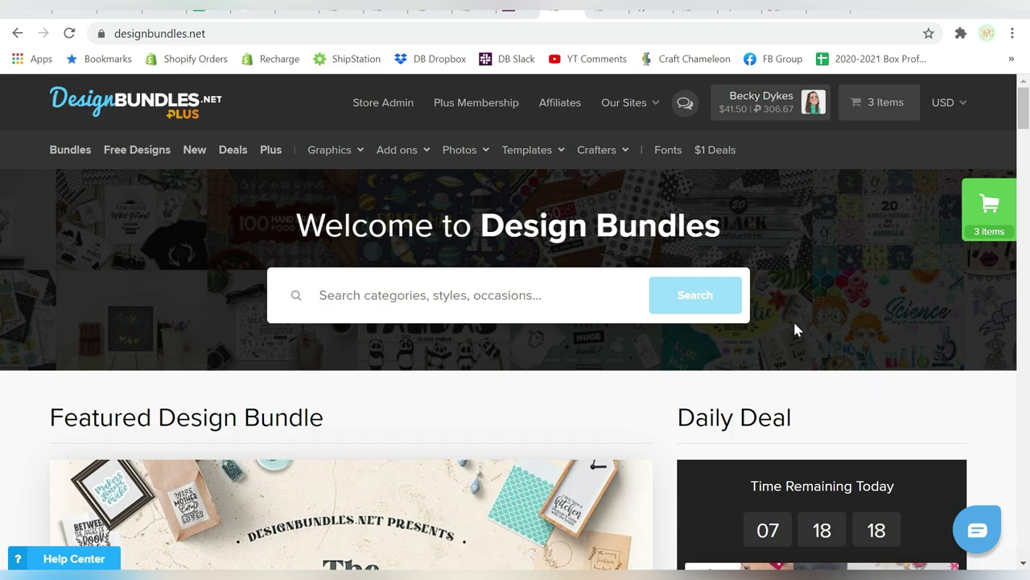
Open the Single Line Designs category under Crafters in Design Bundles
mouse_move(613, 156)
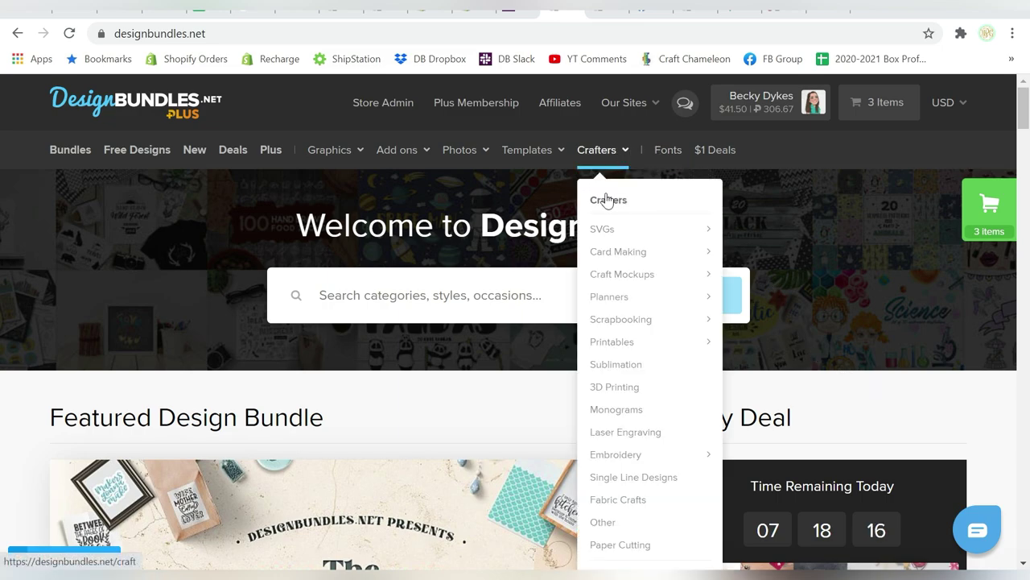
mouse_move(621, 352)
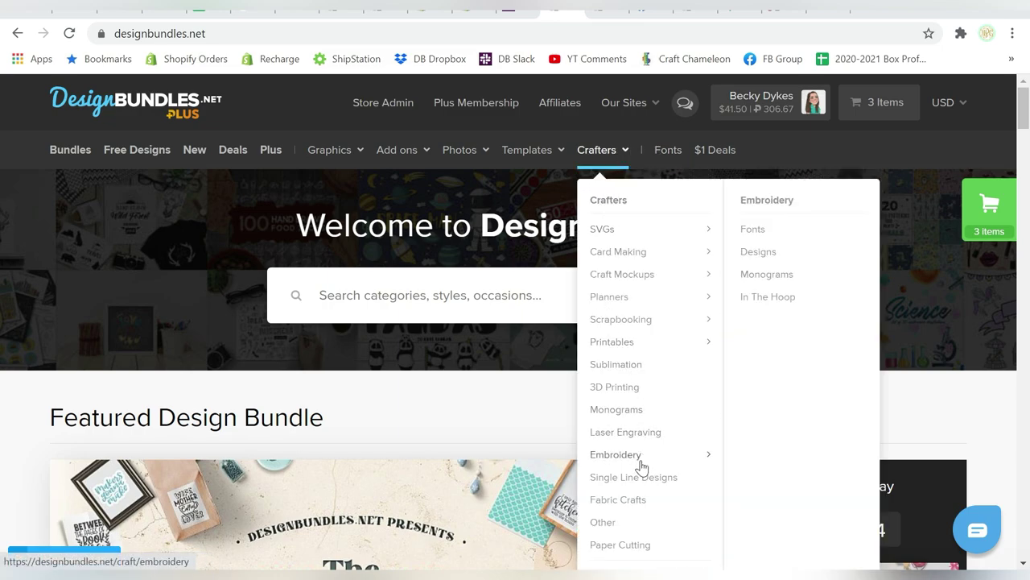
click(633, 477)
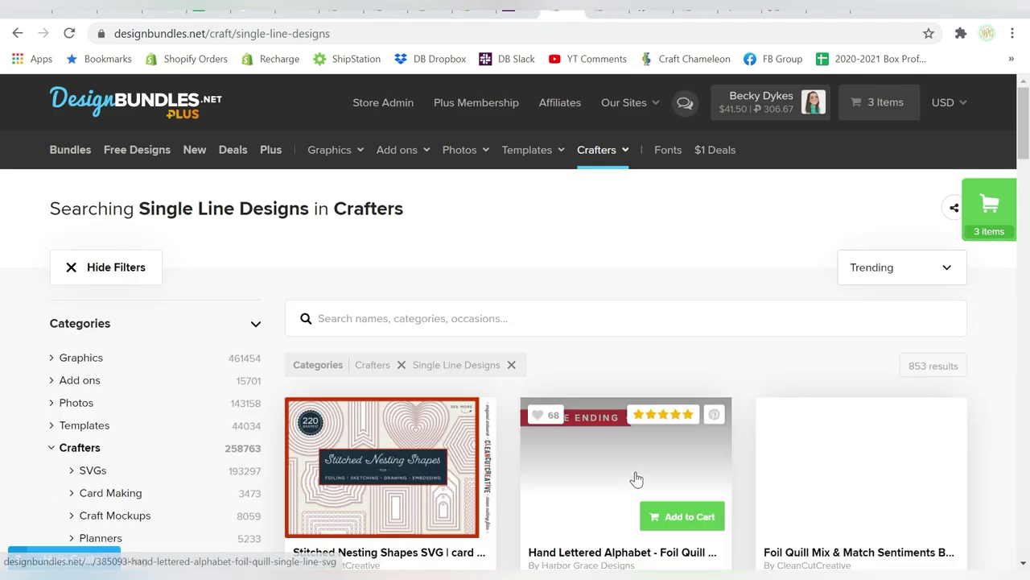
scroll(636, 479, down, 1)
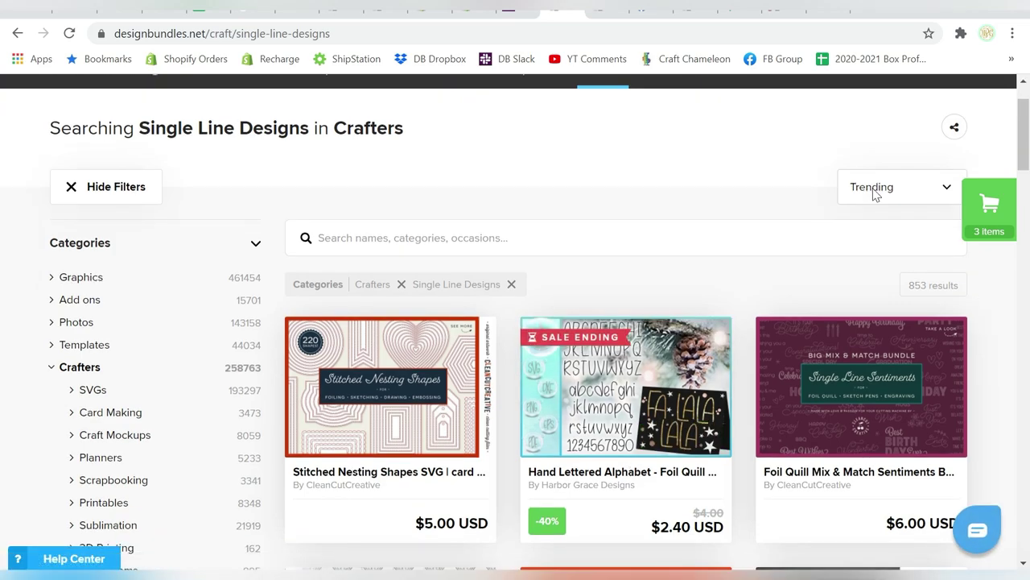
Sort the 853 results Least Expensive first and browse the 1 Plus Credit designs
click(875, 192)
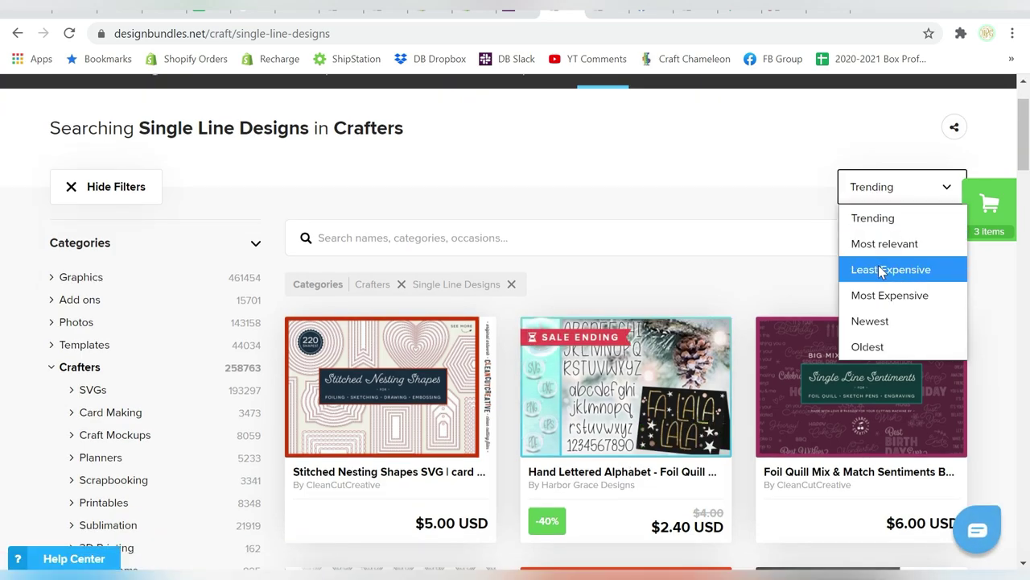
click(881, 270)
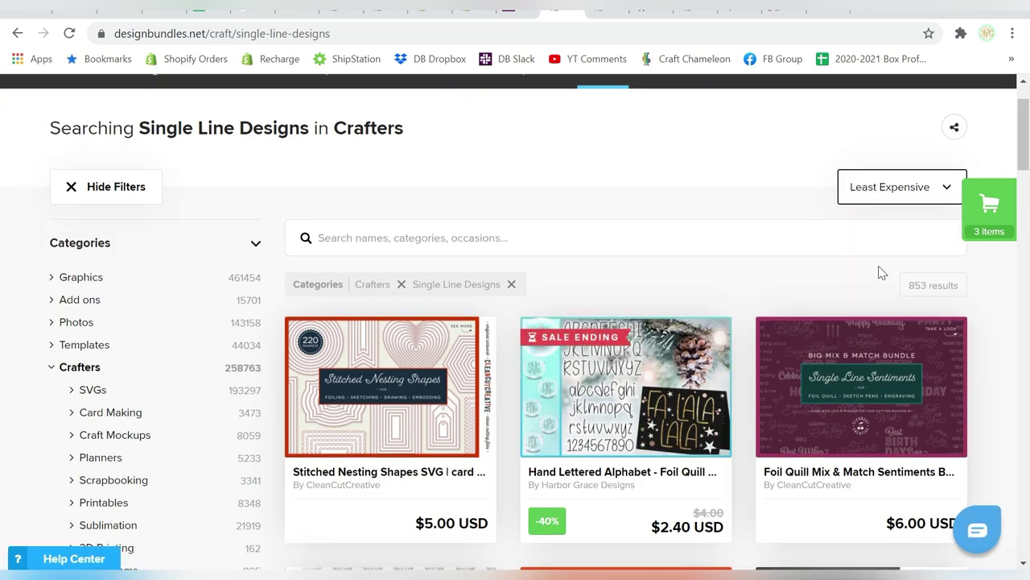
scroll(701, 251, down, 3)
scroll(698, 258, down, 2)
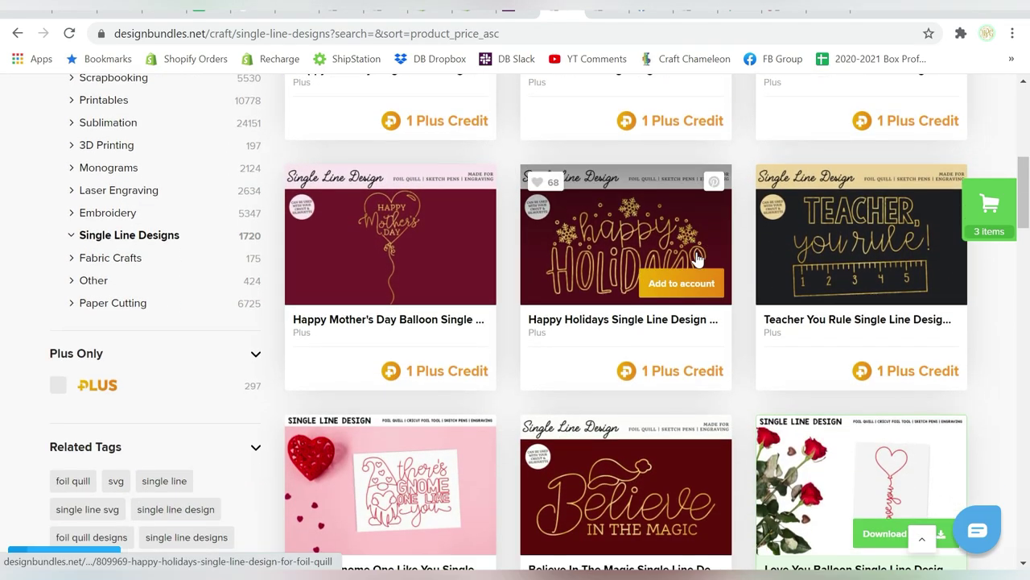
scroll(697, 258, up, 6)
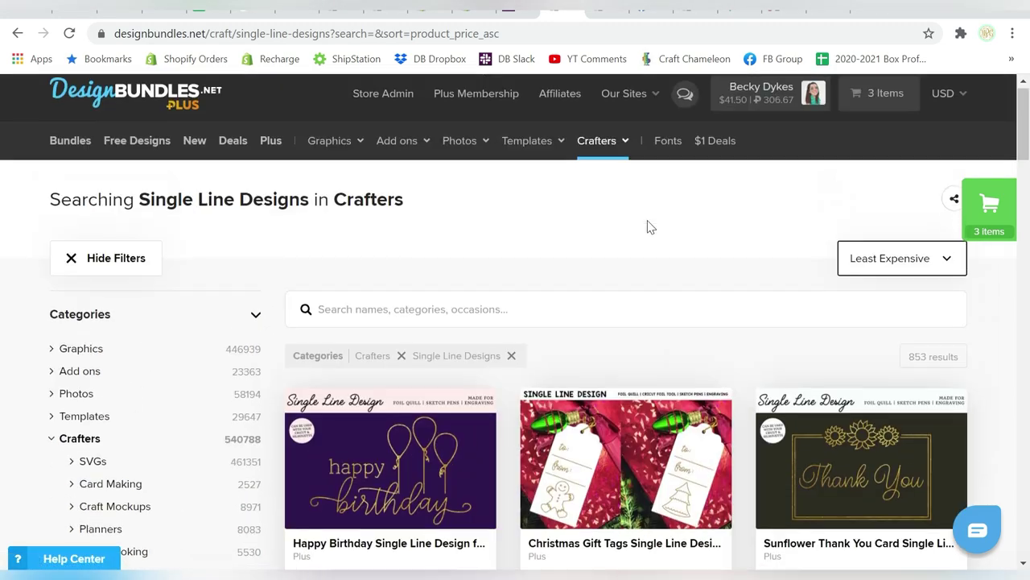
Re-sort the Single Line Designs results by Trending and browse down the list
click(879, 266)
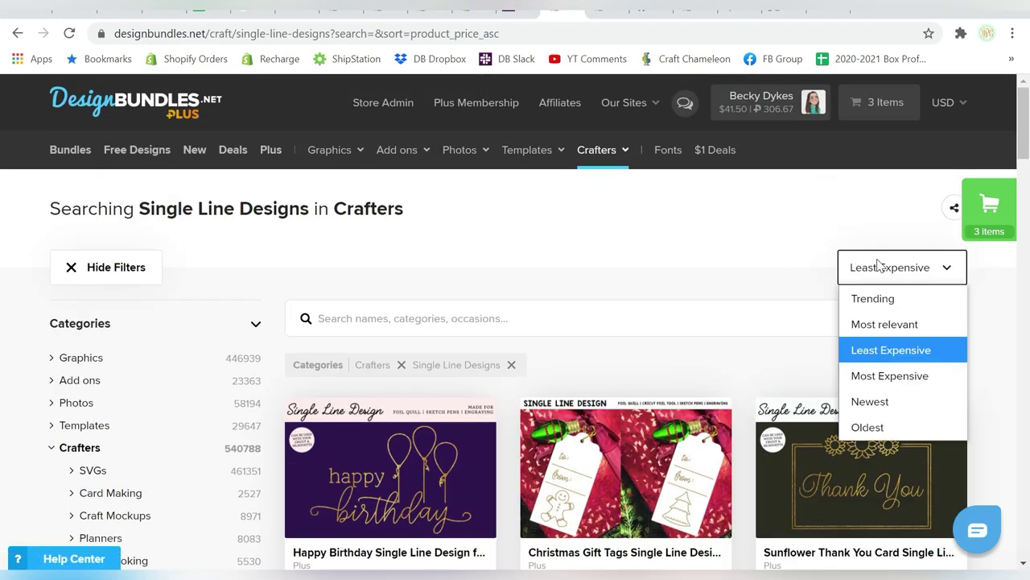
click(877, 298)
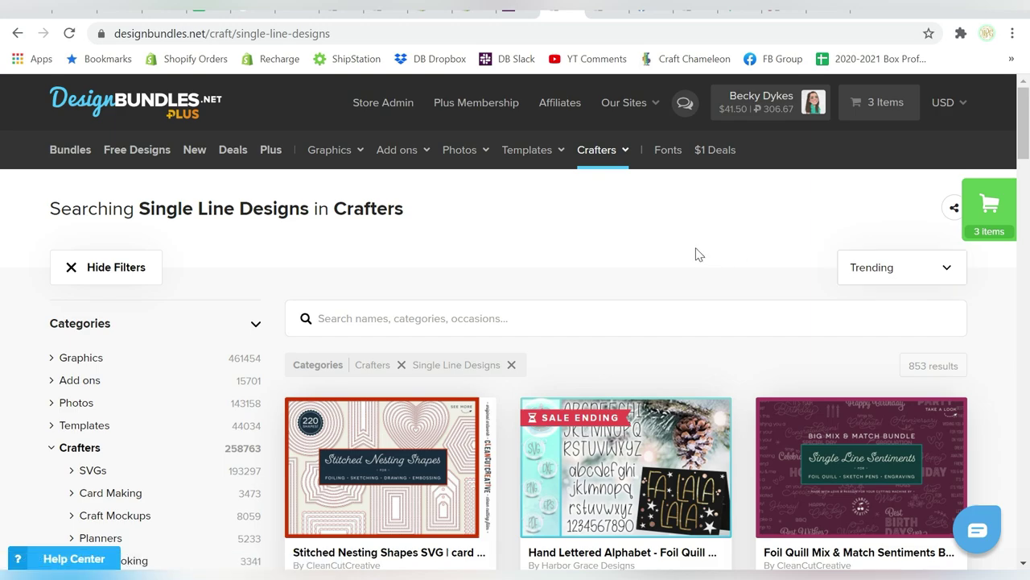
scroll(698, 255, down, 3)
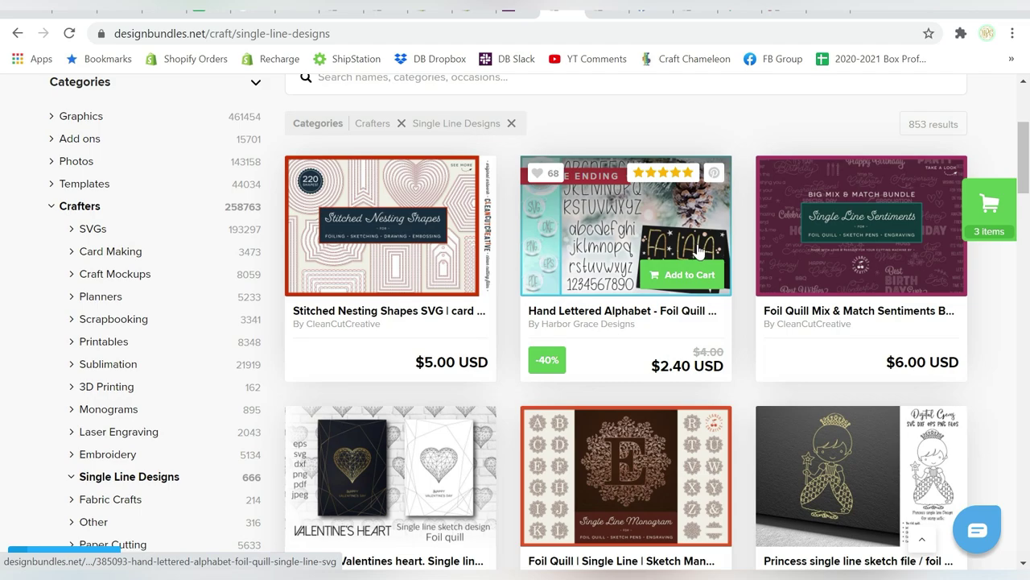
scroll(698, 254, down, 1)
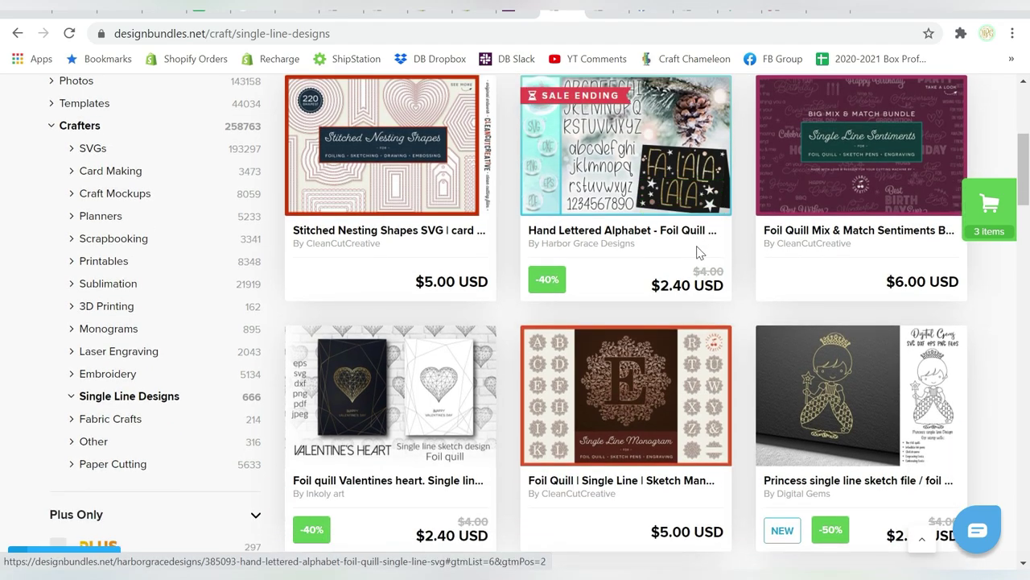
scroll(699, 255, down, 1)
scroll(697, 253, down, 3)
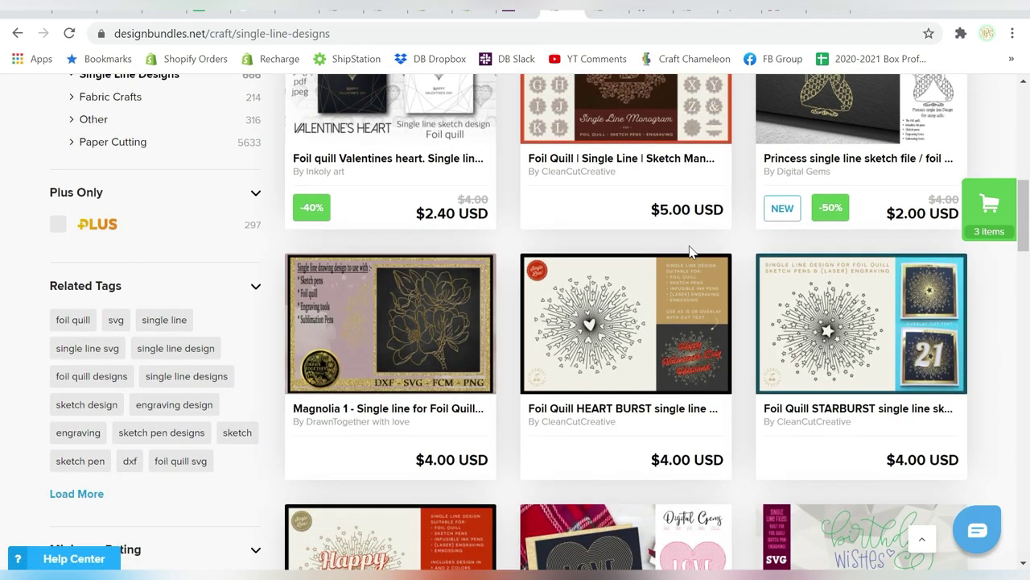
Return to the top of the results and dismiss the search box suggestion
scroll(690, 250, down, 1)
scroll(690, 248, up, 4)
scroll(690, 246, up, 4)
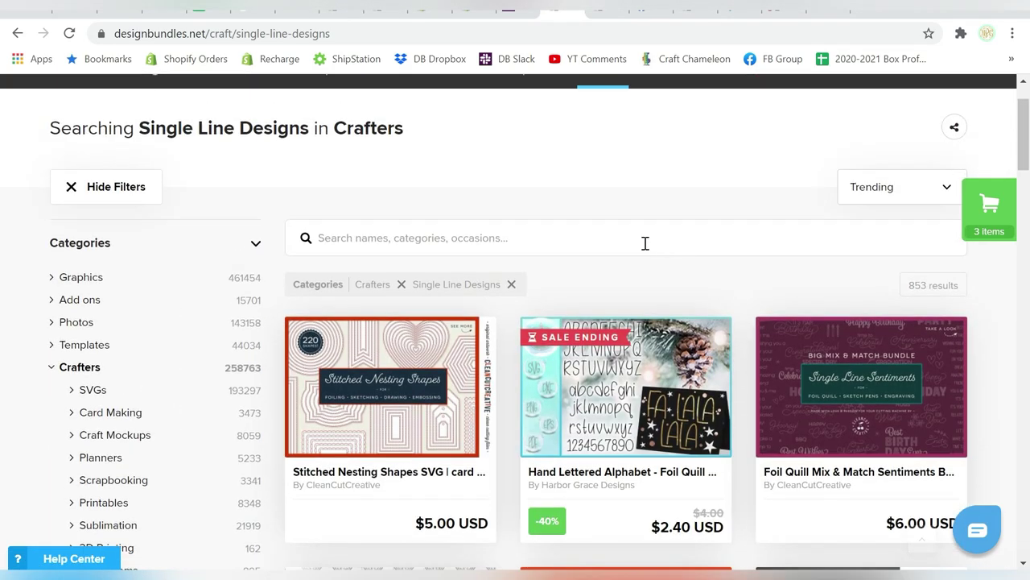
scroll(24, 322, up, 2)
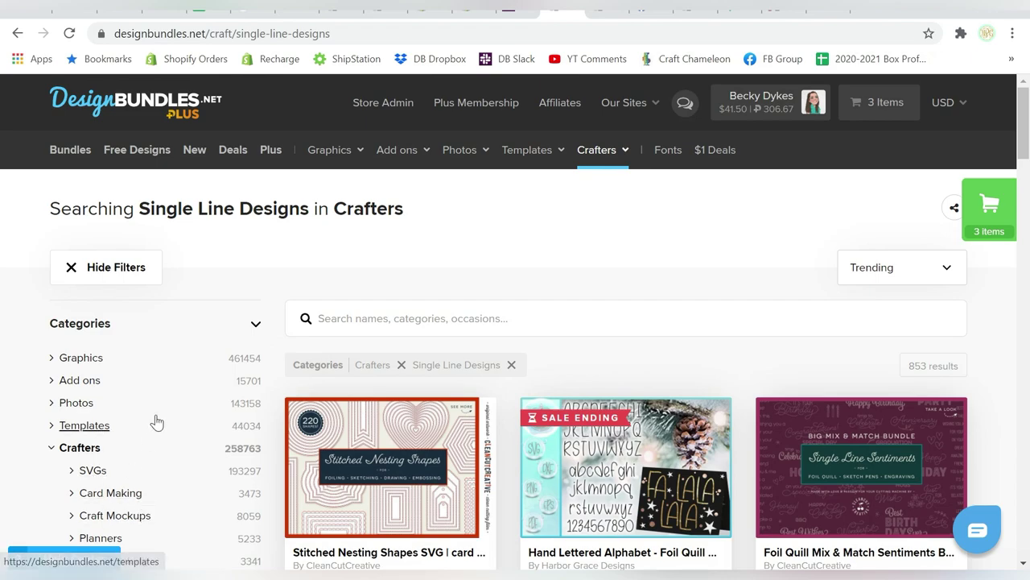
scroll(127, 467, down, 1)
scroll(131, 470, up, 1)
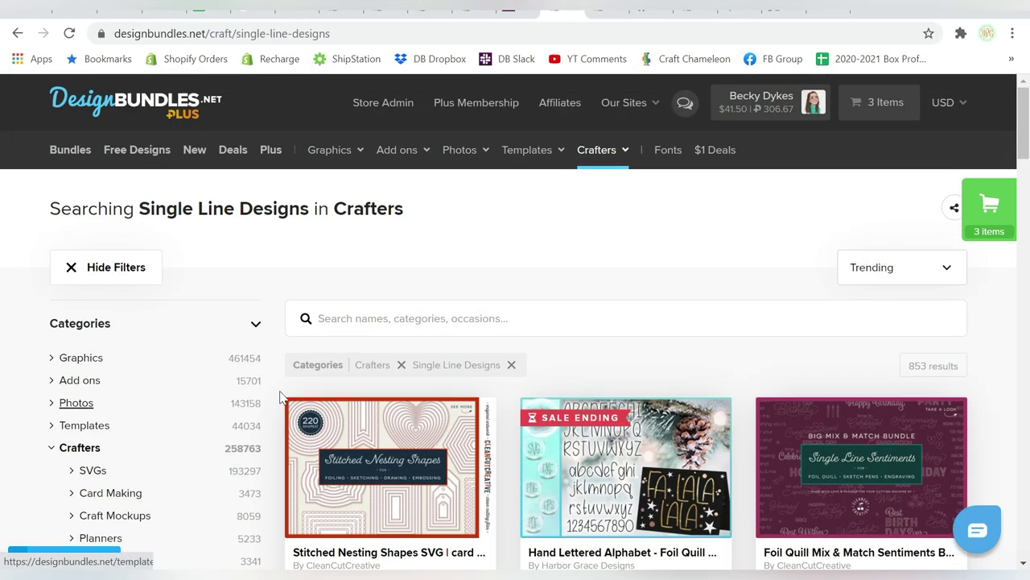
click(476, 322)
click(483, 267)
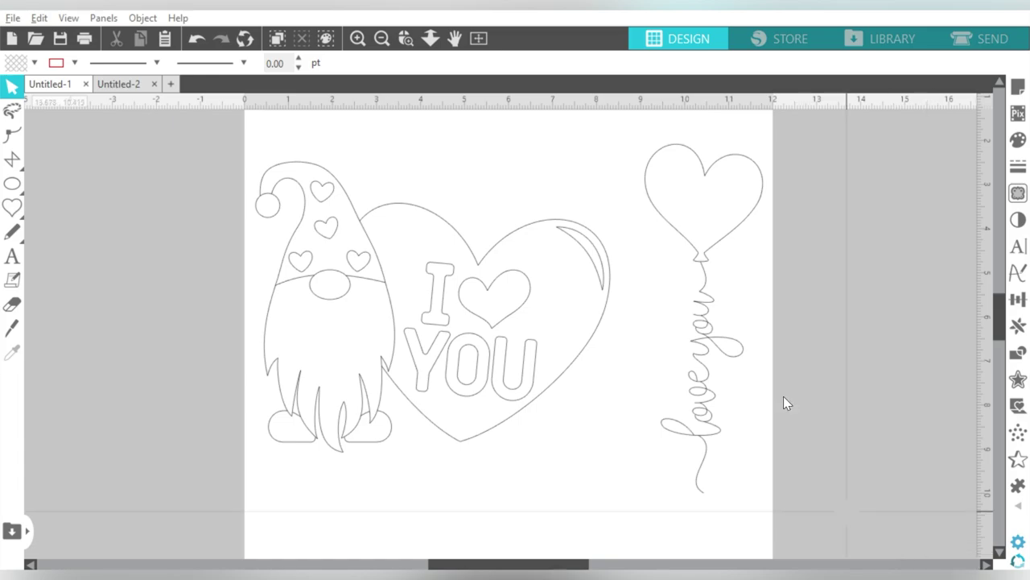
click(701, 331)
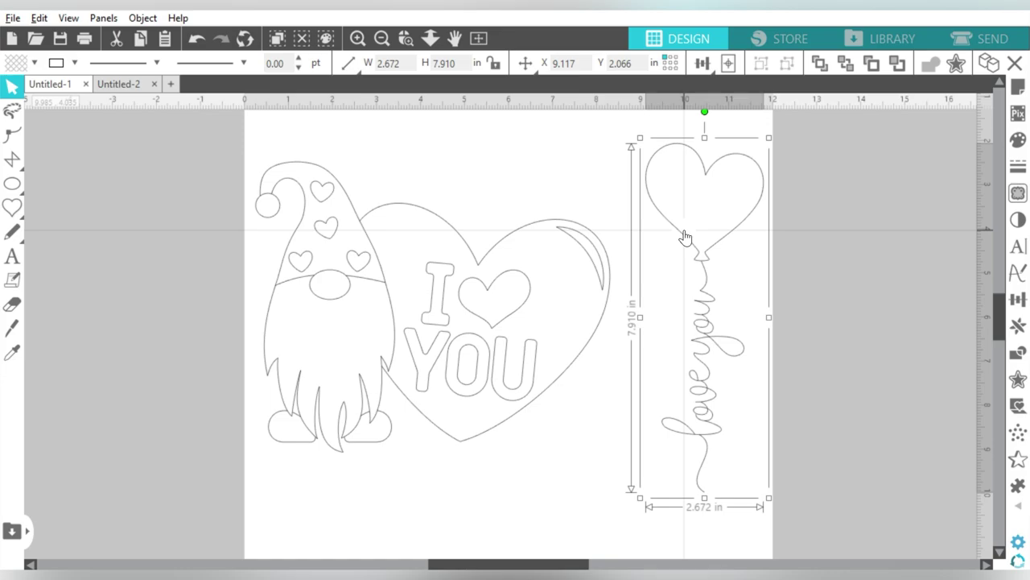
click(482, 173)
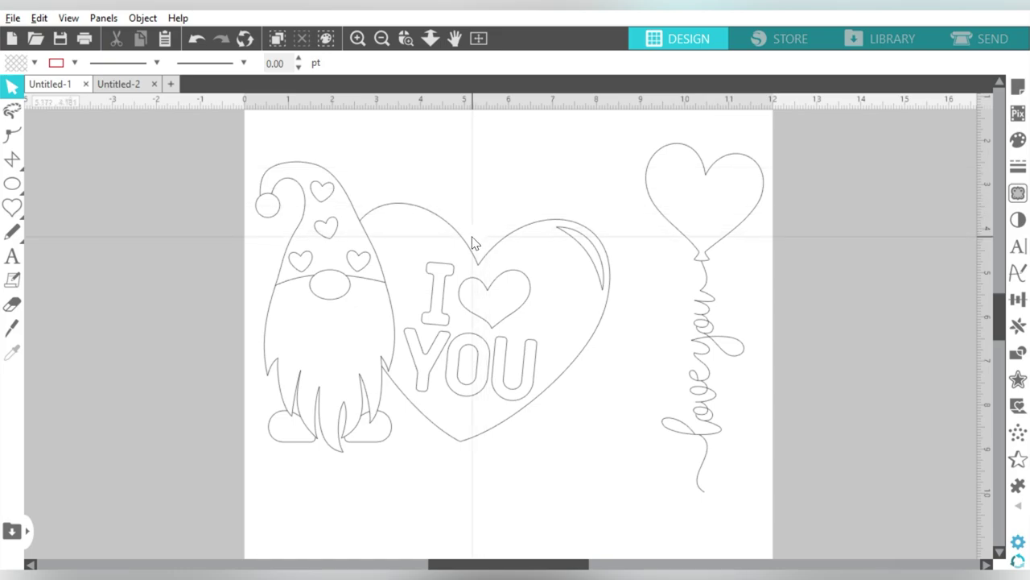
Move the gnome-and-heart design partly off the page's lower left
drag(463, 247, 471, 267)
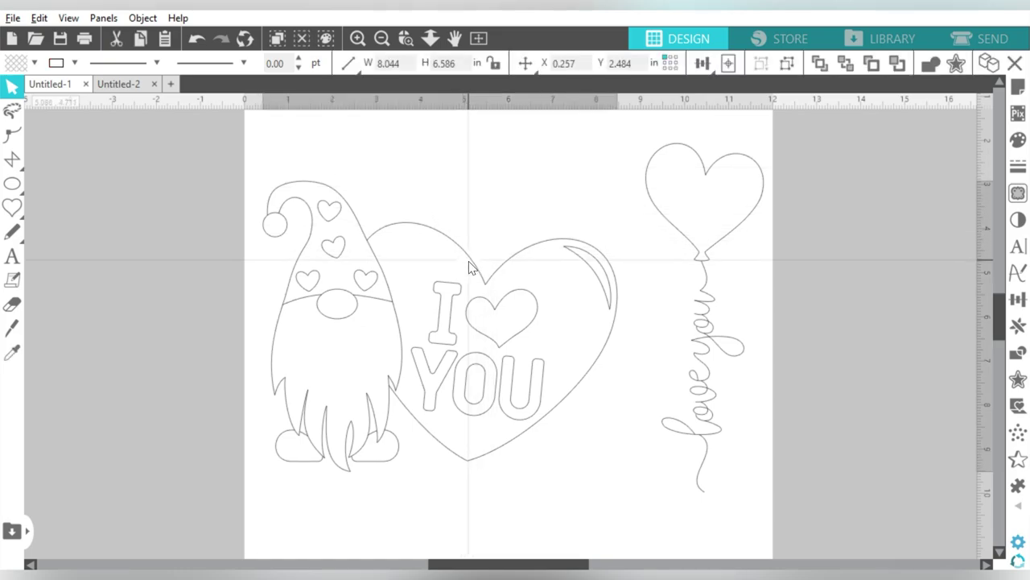
click(460, 191)
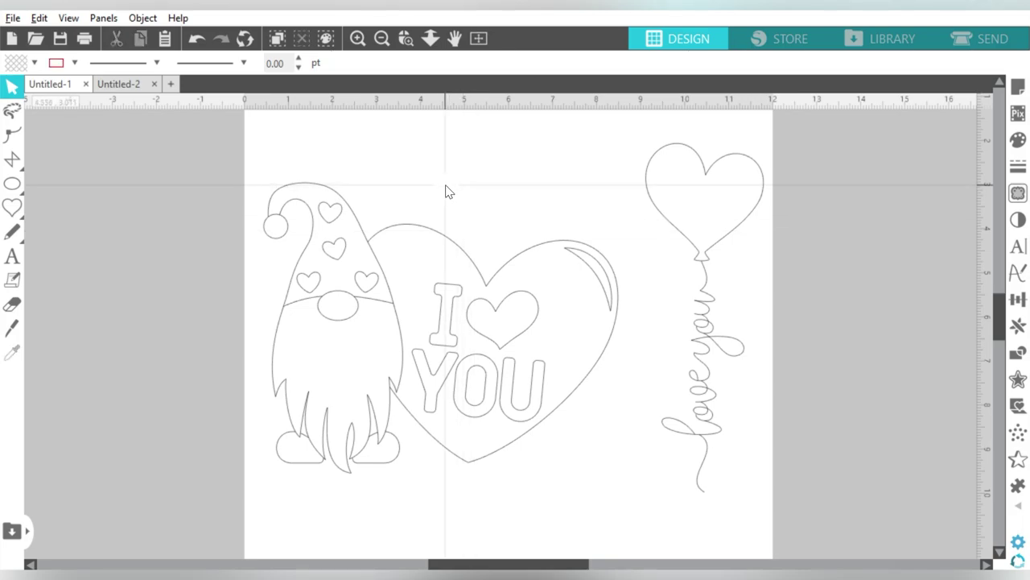
drag(449, 231, 264, 351)
Turn the 'love you' balloon sideways across the top of the page and fill it red
click(705, 172)
drag(703, 114, 621, 262)
click(34, 63)
click(34, 90)
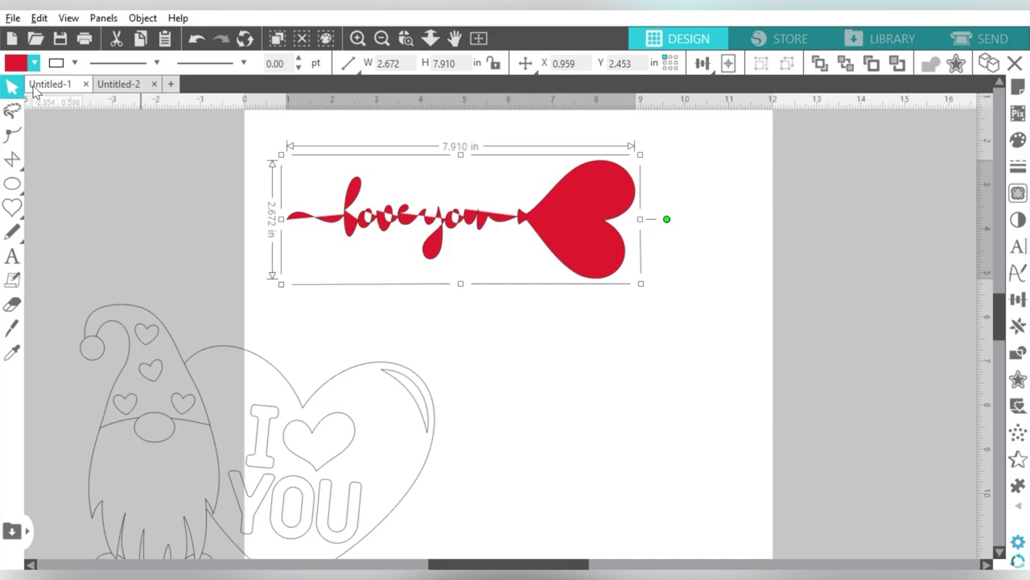
Undo the red fill and add a 'love you' text below the balloon lettering
key(ctrl+z)
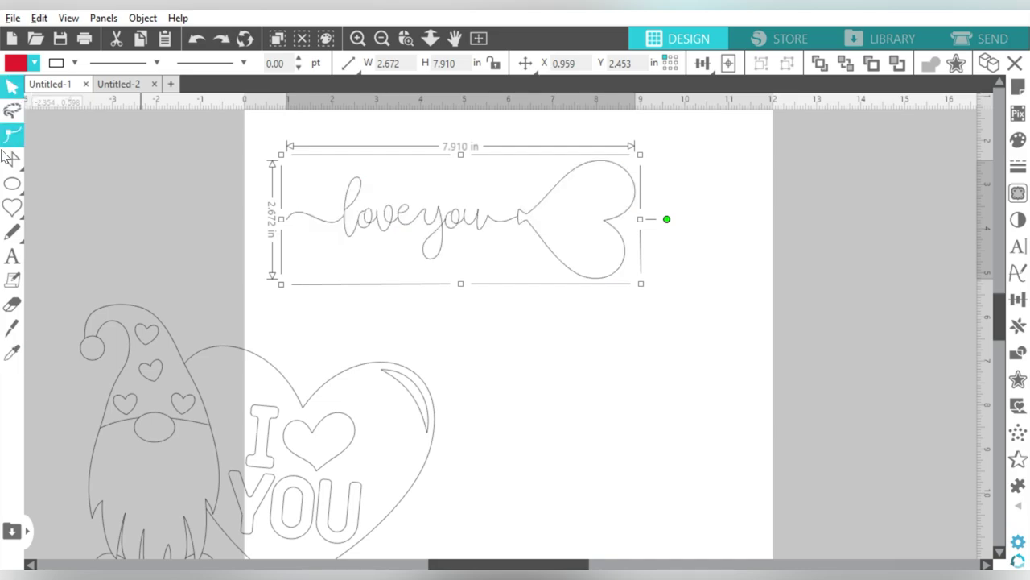
click(8, 260)
click(394, 295)
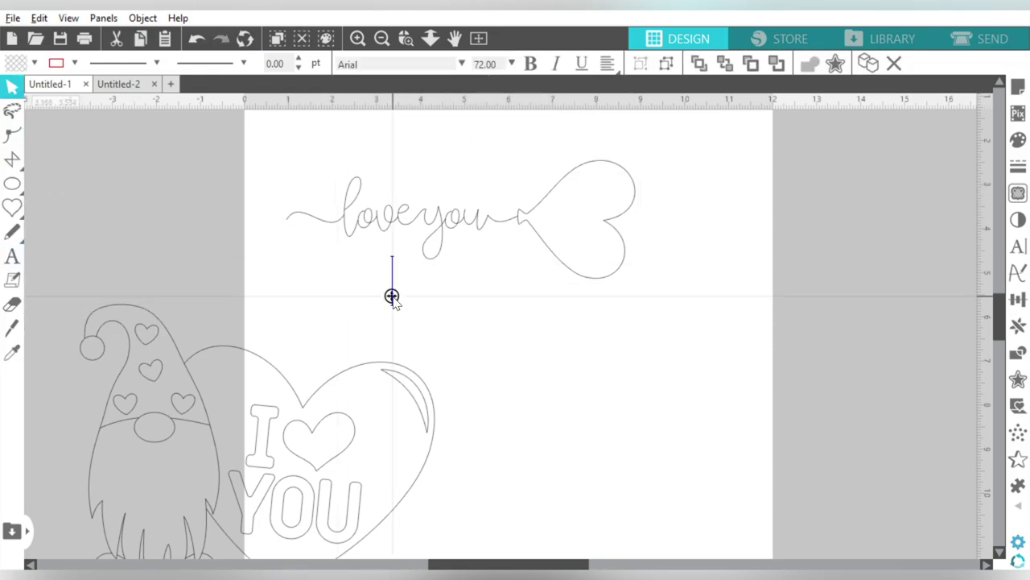
text(love you)
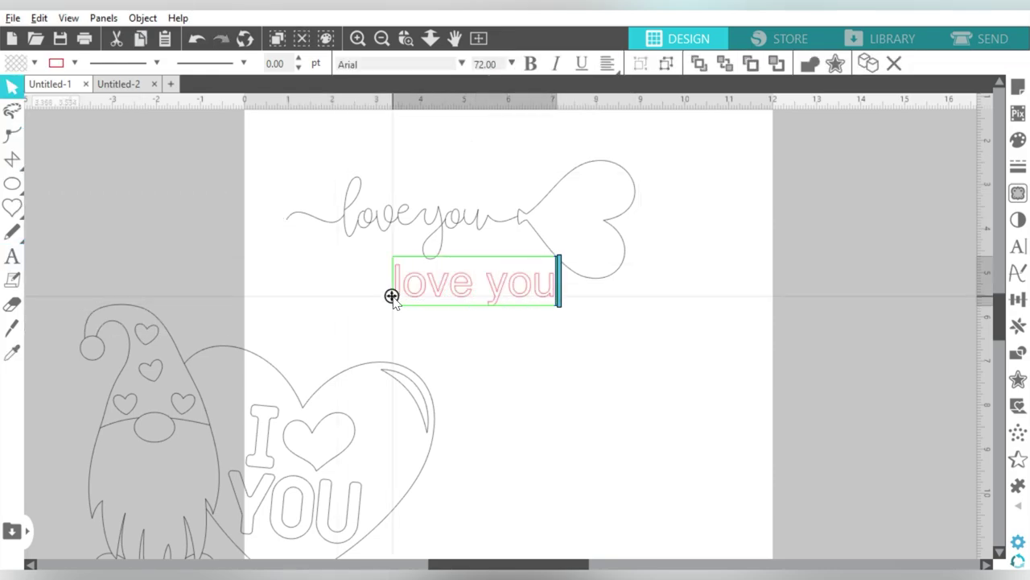
click(516, 311)
drag(517, 311, 527, 346)
Change the new text's font to adelina and zoom in on it
click(1018, 245)
click(805, 310)
click(405, 38)
drag(334, 166, 547, 330)
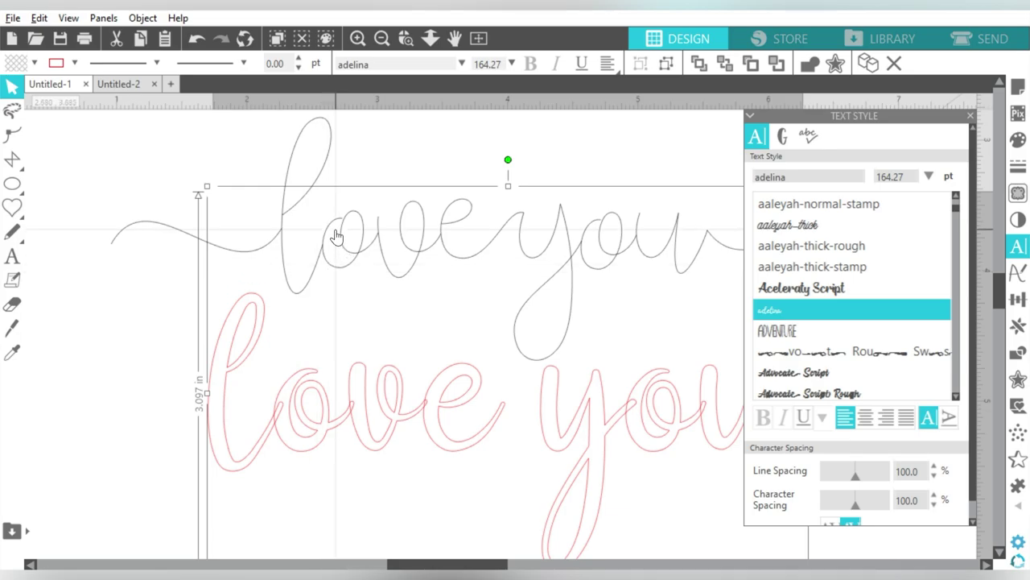
Delete the added 'love you' text and rotate the balloon back upright
click(382, 39)
scroll(537, 368, down, 2)
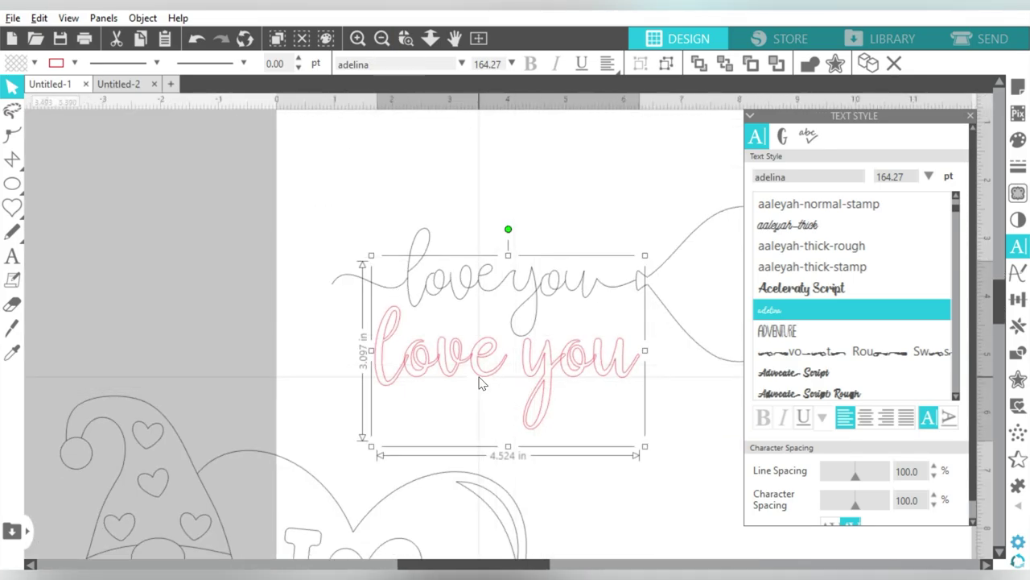
key(Delete)
click(460, 299)
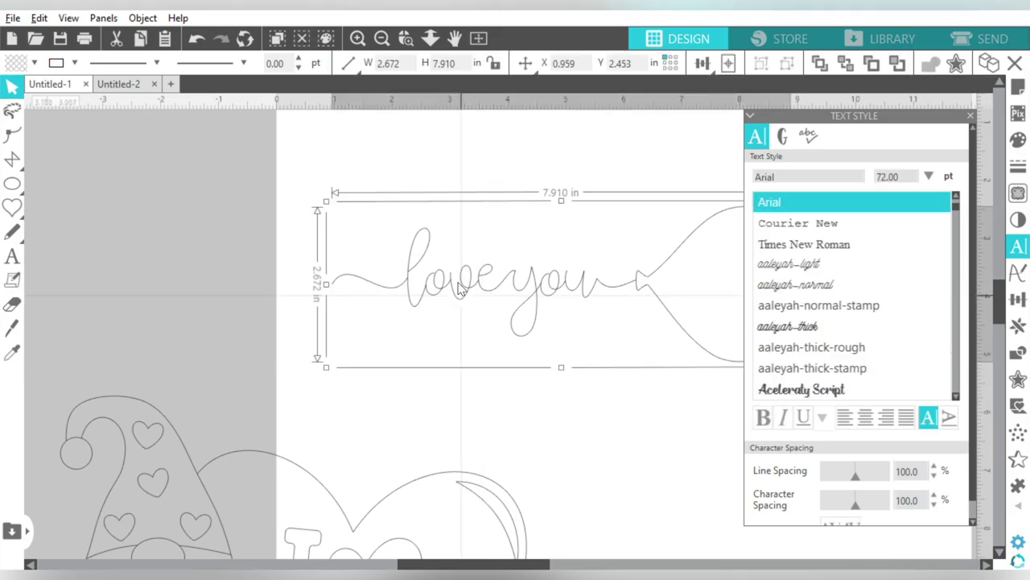
click(381, 39)
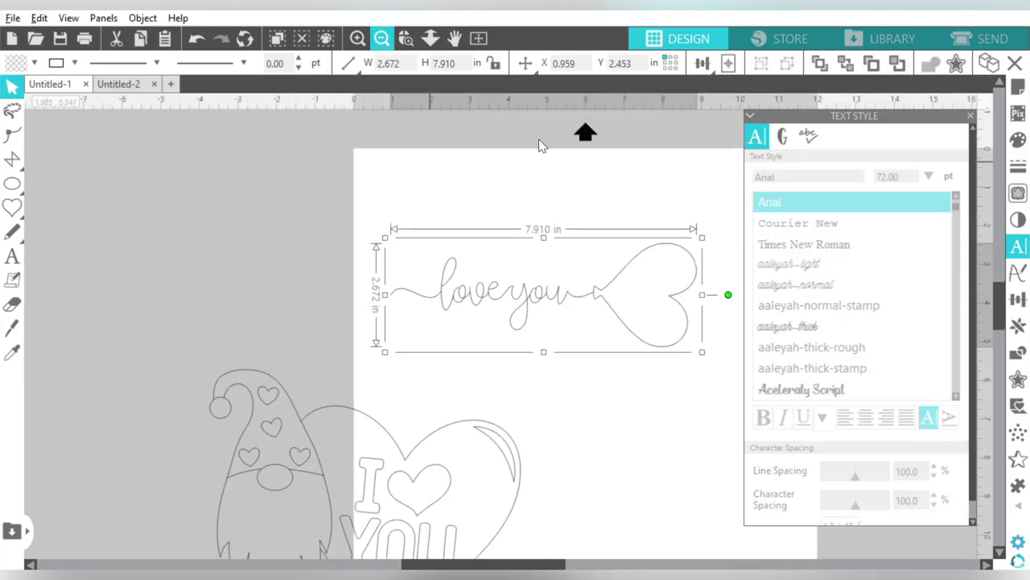
drag(729, 295, 544, 138)
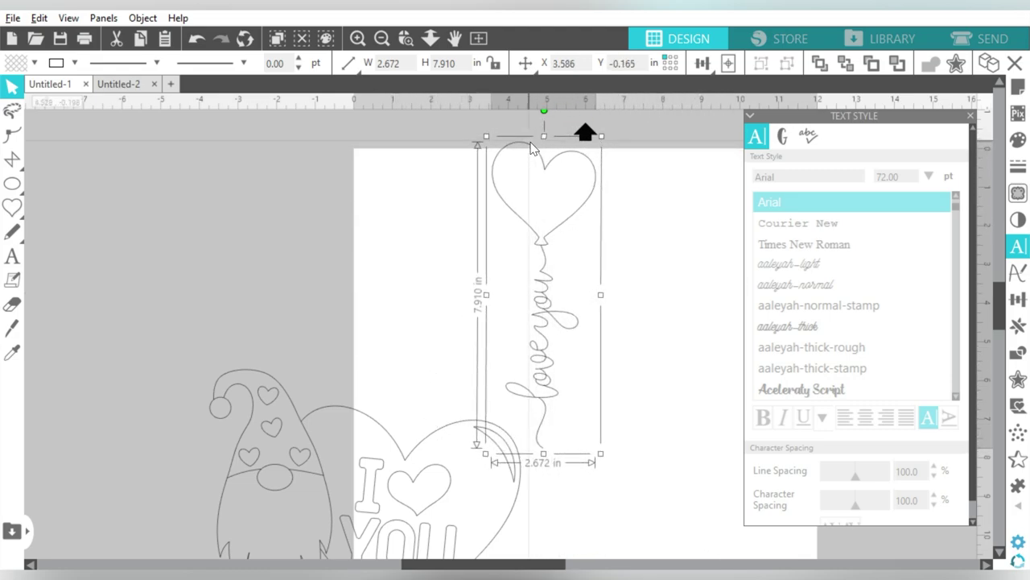
key(ctrl+z)
Move the gnome-and-heart design onto the page's left and the balloon to its right
drag(473, 492, 546, 301)
click(406, 301)
click(396, 303)
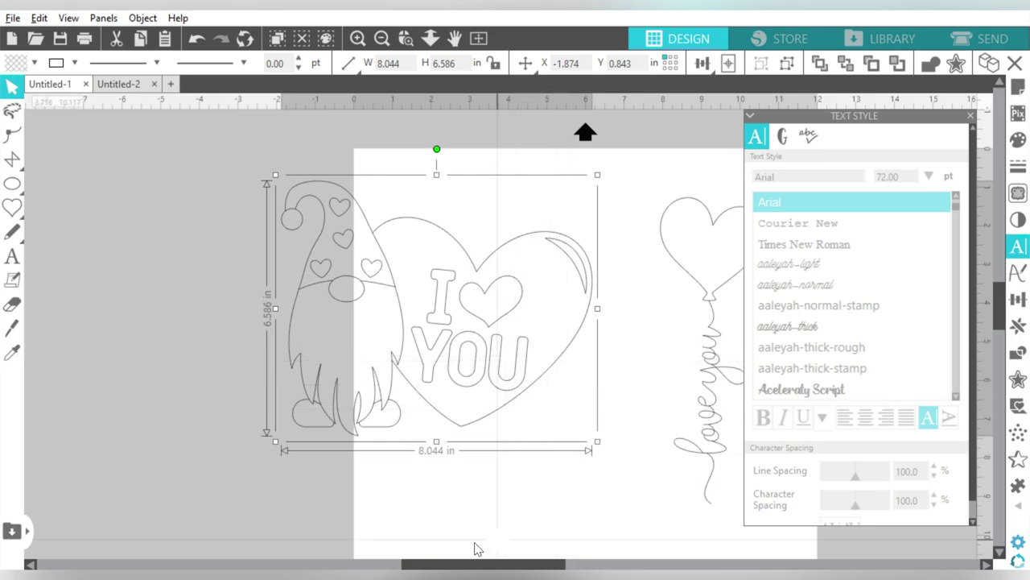
drag(448, 566, 497, 566)
drag(556, 402, 597, 402)
click(345, 333)
drag(344, 333, 430, 377)
click(430, 377)
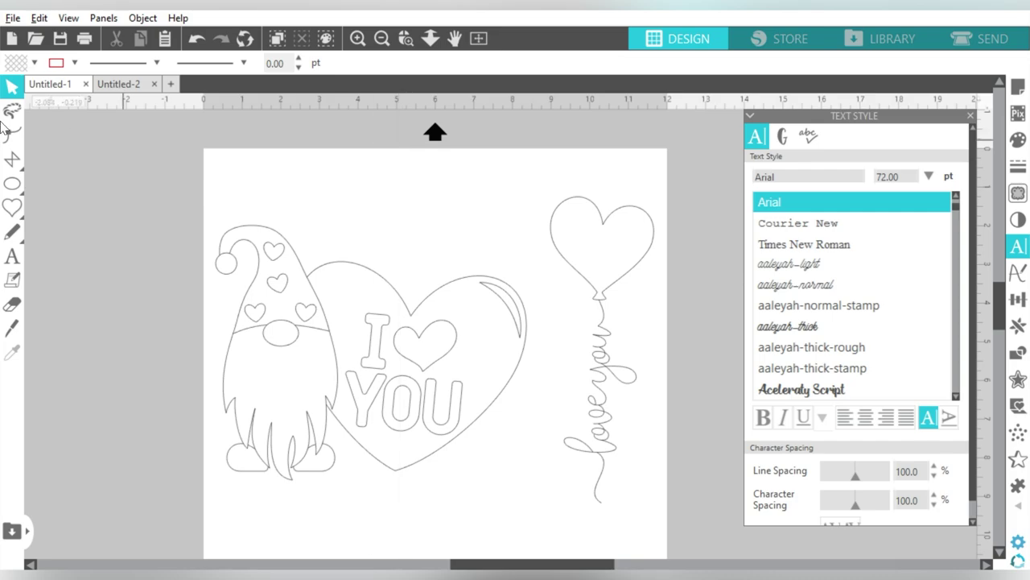
Review the page layout with the gnome, 'I love YOU' heart and balloon side by side
mouse_move(13, 163)
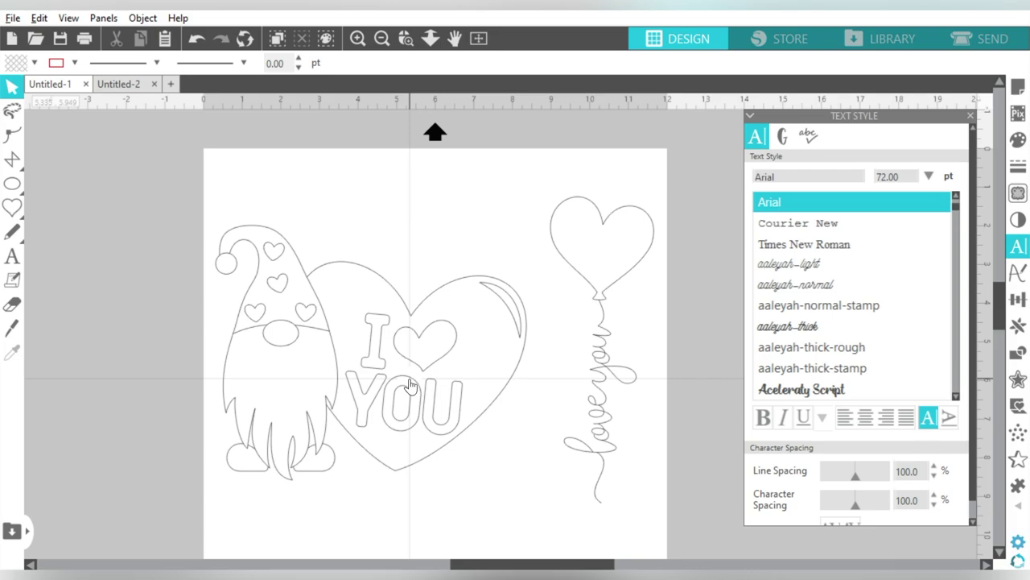
Select the gnome and 'I love YOU' heart group, 8.044 by 6.586 in
click(411, 306)
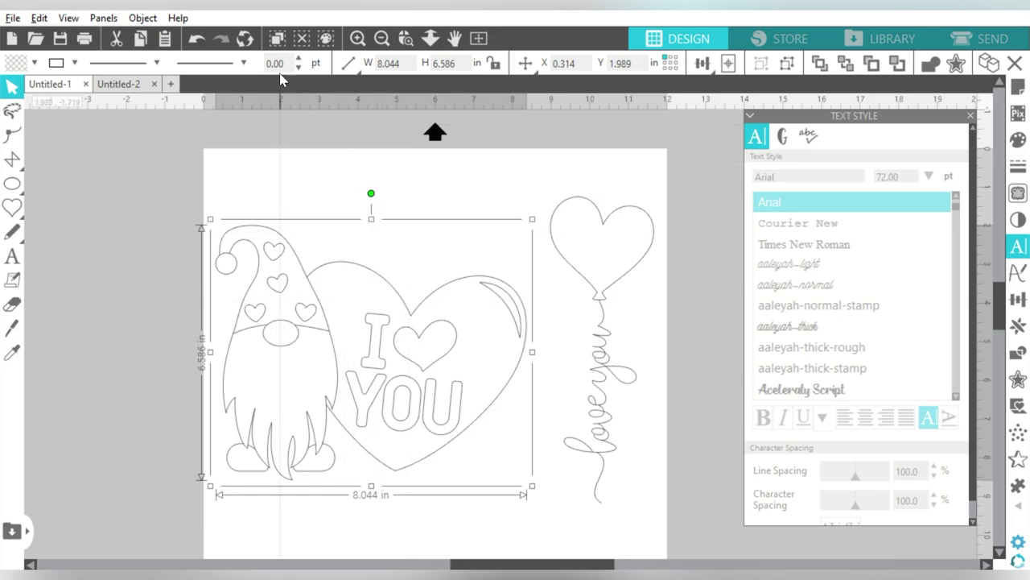
Thicken the gnome artwork's line width step by step up to 3.25 pt
click(298, 61)
click(299, 61)
click(299, 61)
click(298, 61)
click(298, 61)
click(299, 61)
click(299, 61)
click(299, 62)
click(299, 61)
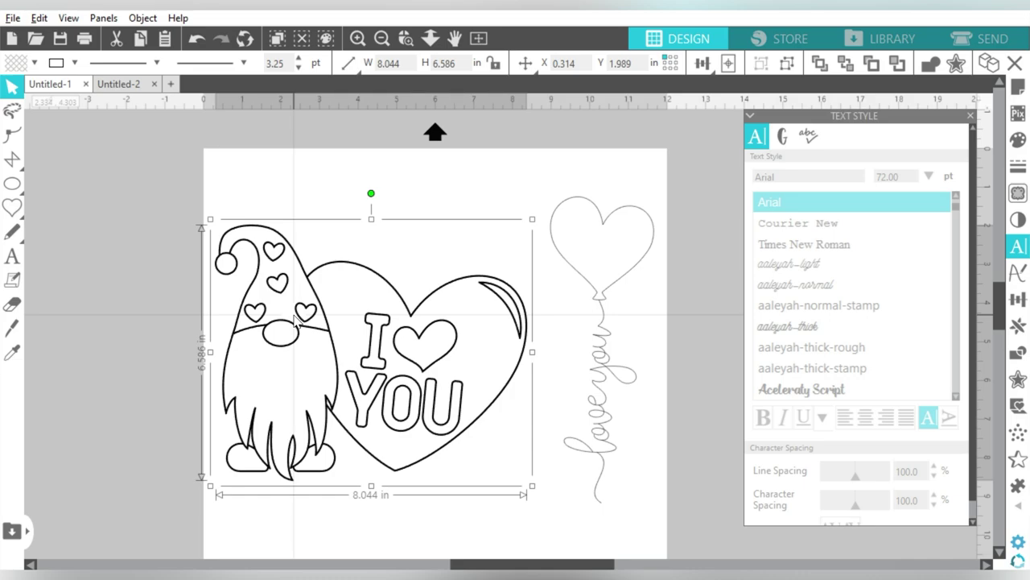
Thin the line width back down through 1.75 pt to 0.00 pt
click(298, 69)
click(298, 69)
click(298, 69)
click(299, 69)
click(299, 70)
click(299, 69)
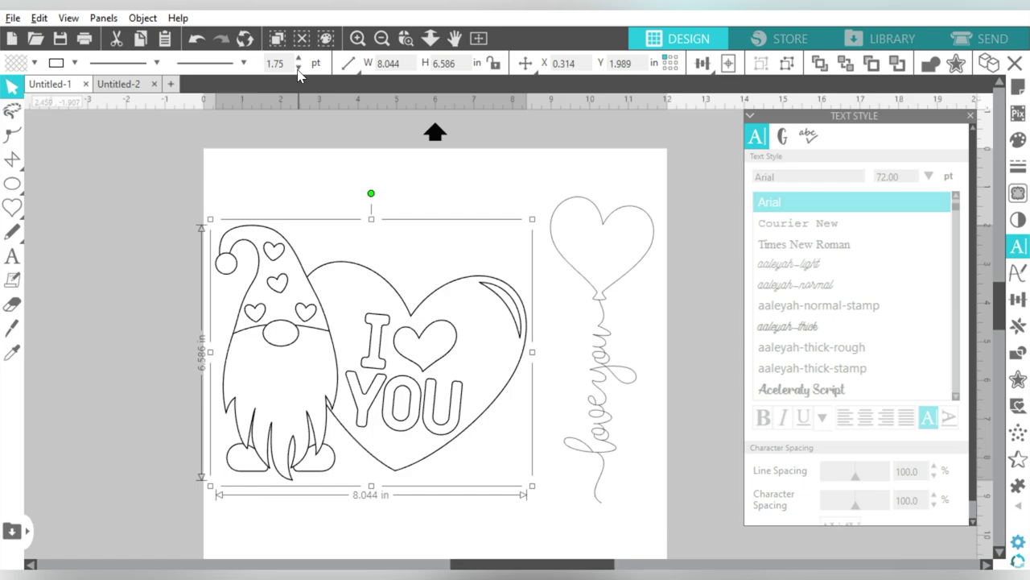
click(297, 70)
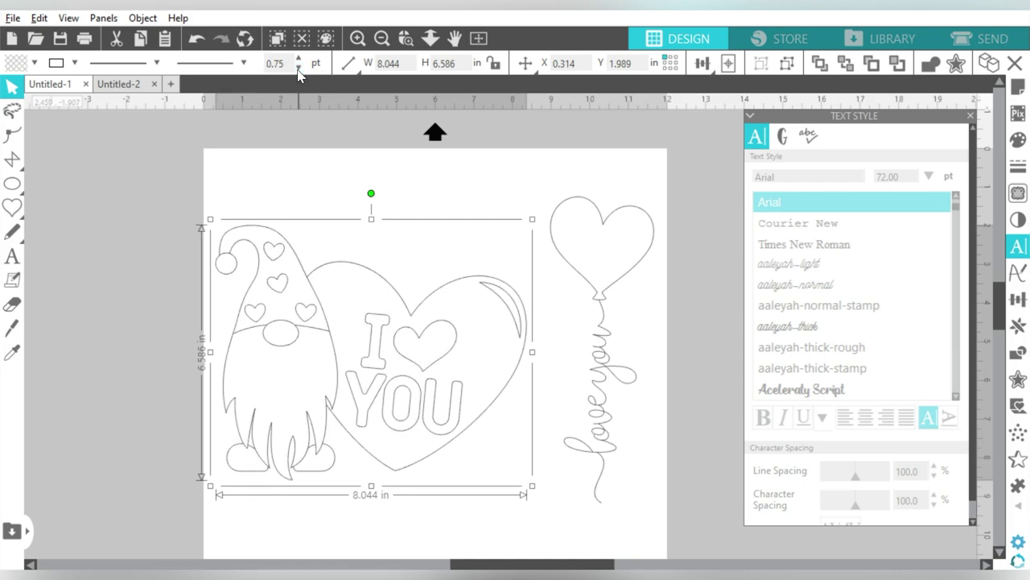
click(318, 169)
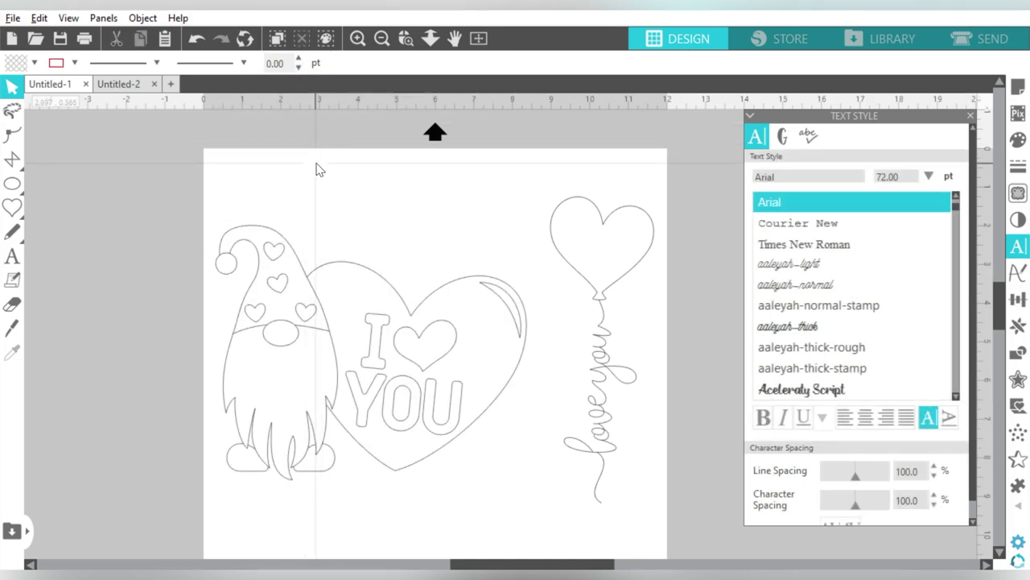